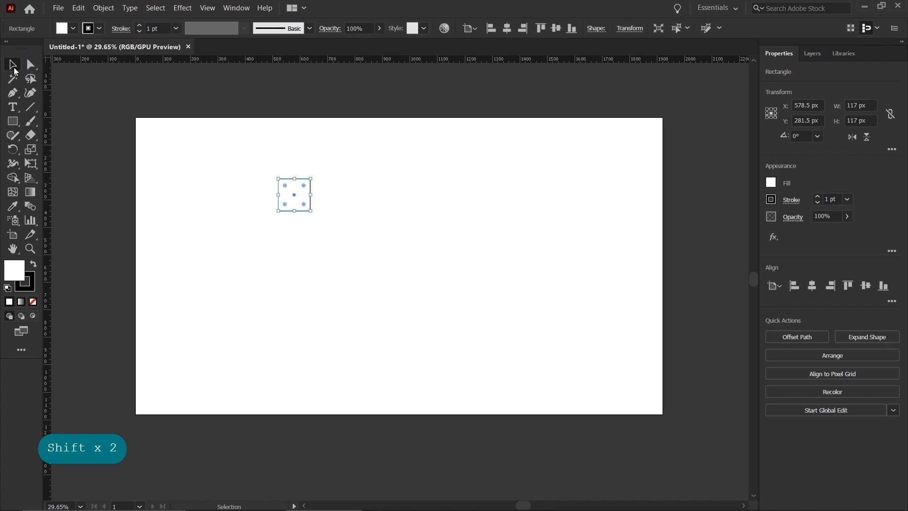
Rotate the square 45° into a diamond and give it a black fill with no stroke
drag(312, 210, 291, 234)
click(33, 263)
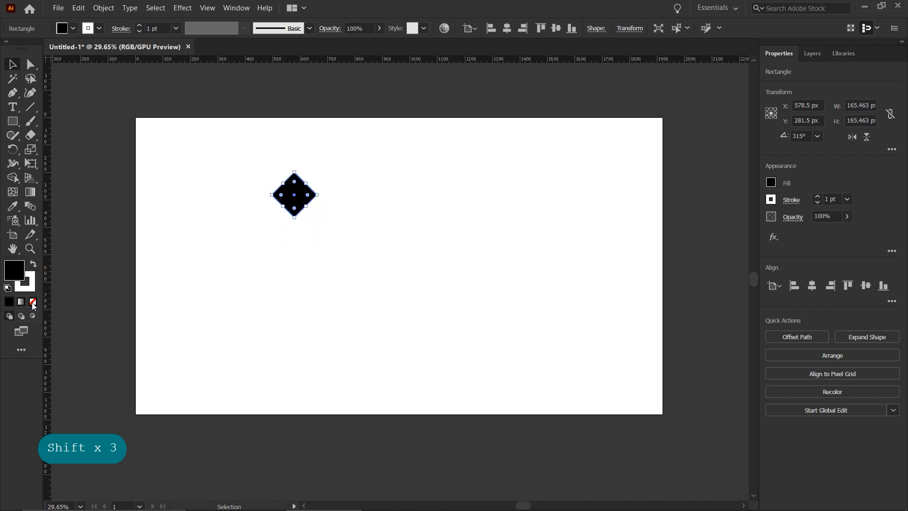
click(30, 286)
click(33, 301)
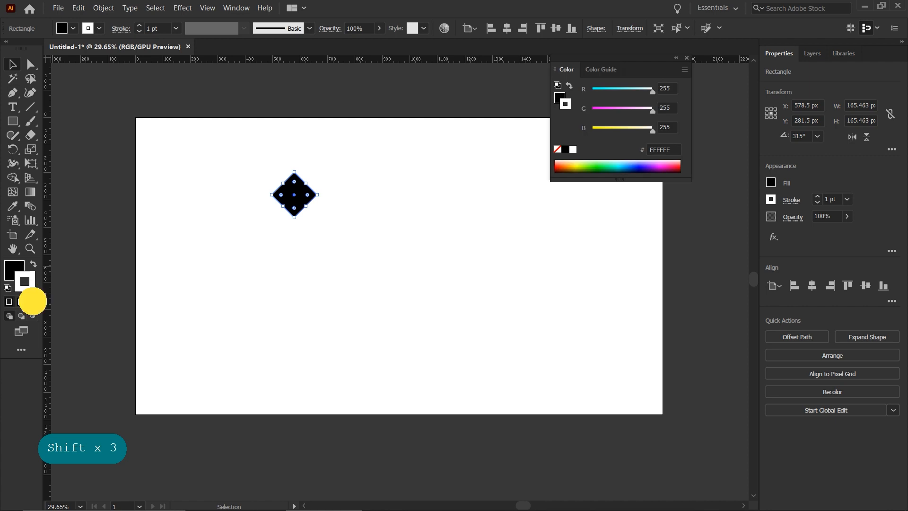
click(19, 266)
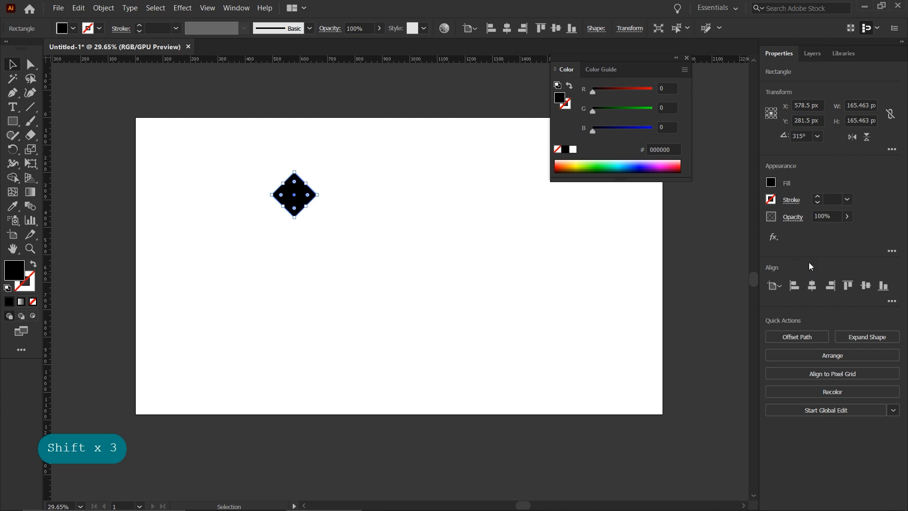
Show the Pathfinder panel and dock it together with the Color panel as a collapsed icon strip beside the Properties panel
click(236, 11)
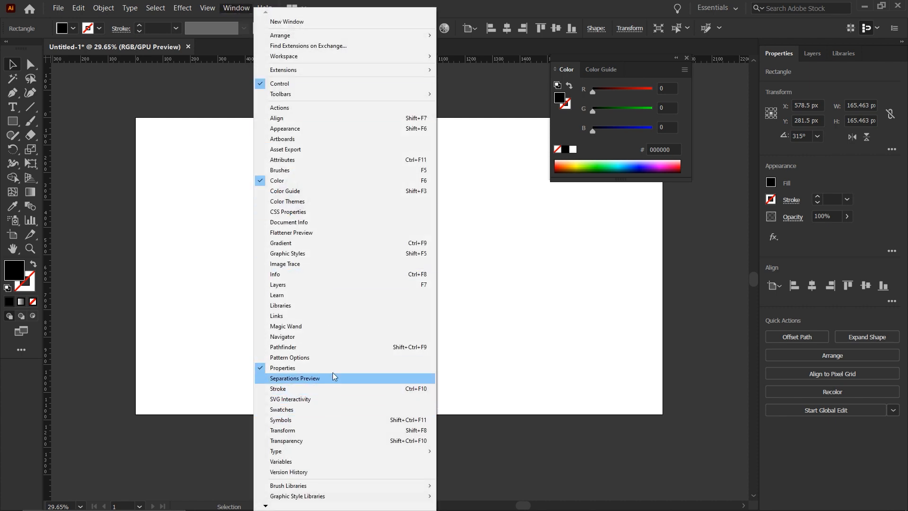
click(331, 348)
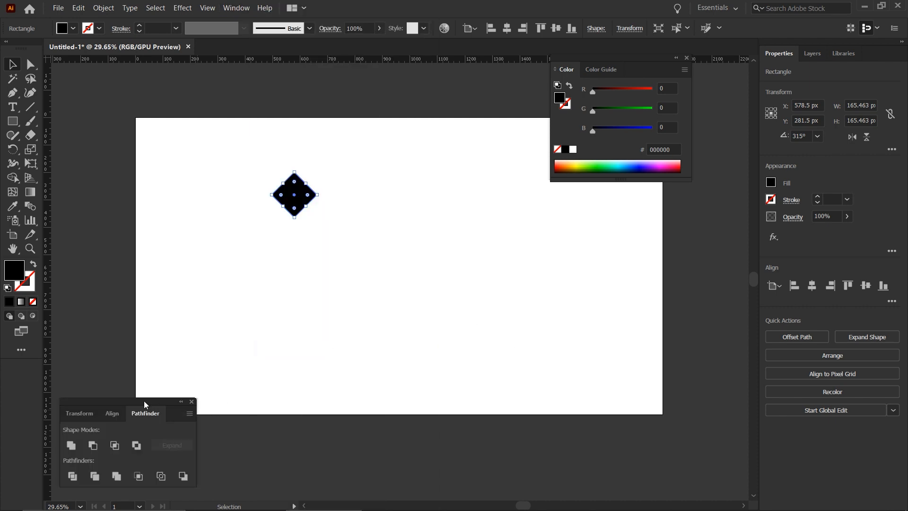
drag(145, 404, 757, 263)
click(603, 314)
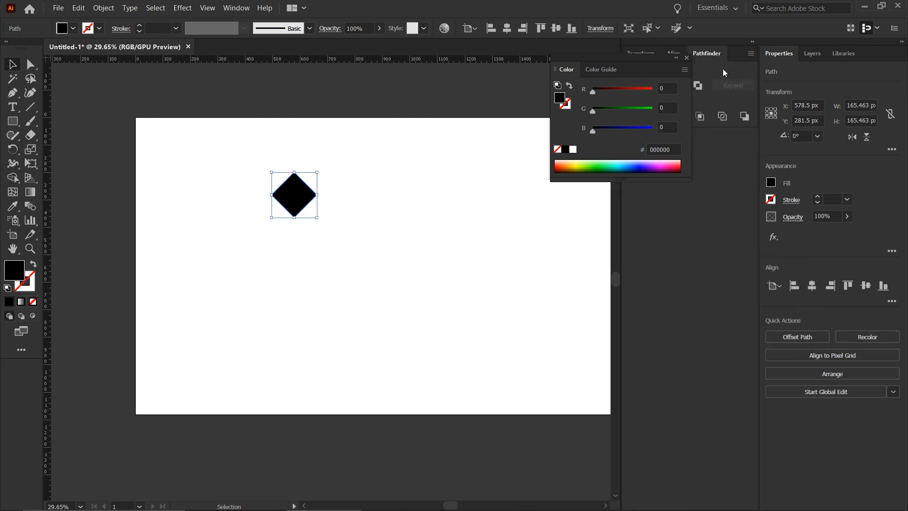
click(752, 42)
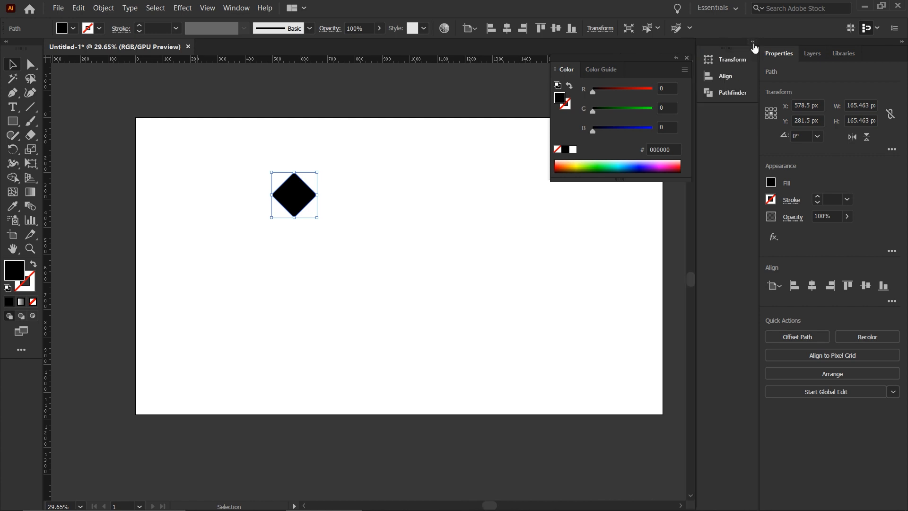
drag(696, 149, 747, 148)
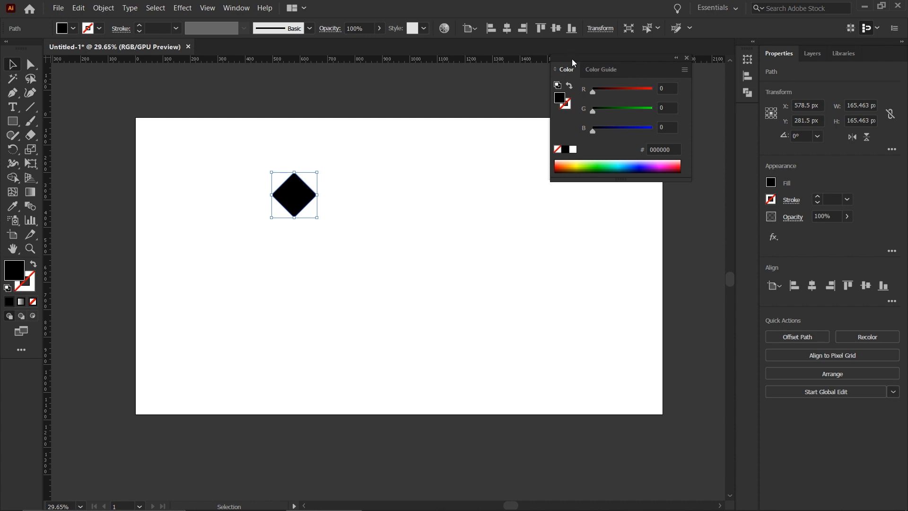
drag(572, 58, 746, 107)
click(385, 205)
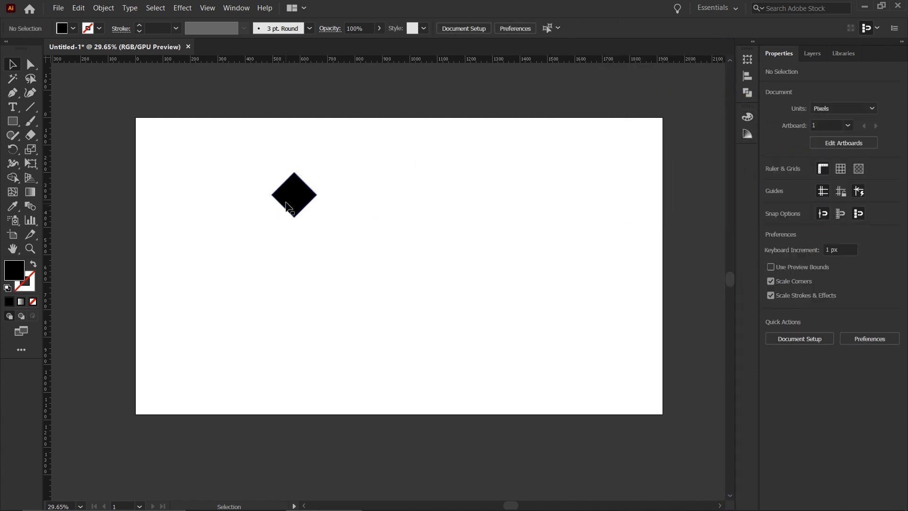
Build a touching vertical column from the diamond: a small diamond between two narrow ones, each about 96 × 166 px
drag(298, 194, 283, 179)
shift+click(290, 209)
drag(298, 220, 307, 294)
click(337, 311)
click(296, 219)
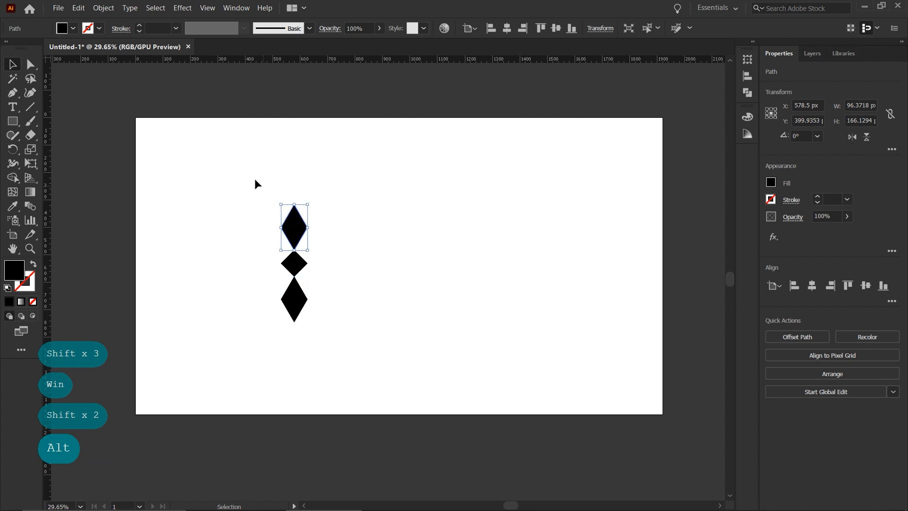
Stretch the uppermost diamond's top point straight up into a long spike, making the shape about 430 px tall
click(29, 69)
drag(233, 169, 321, 228)
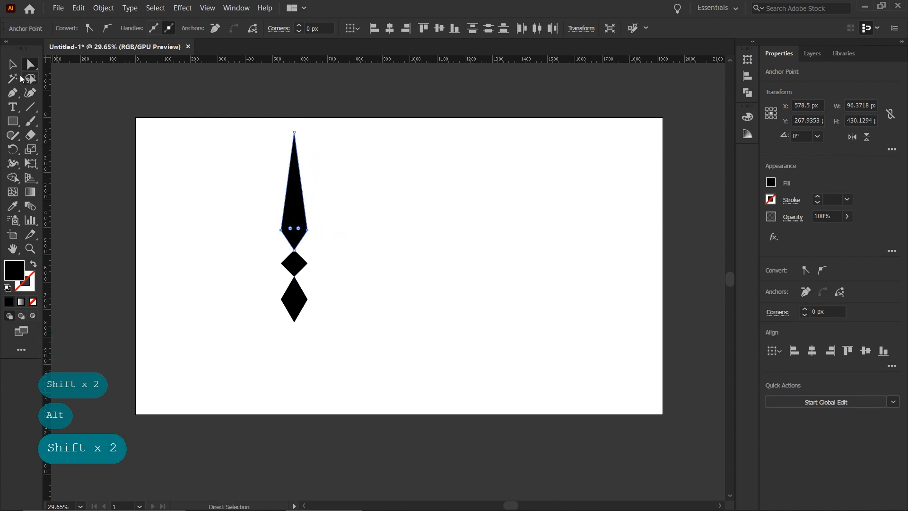
key(v)
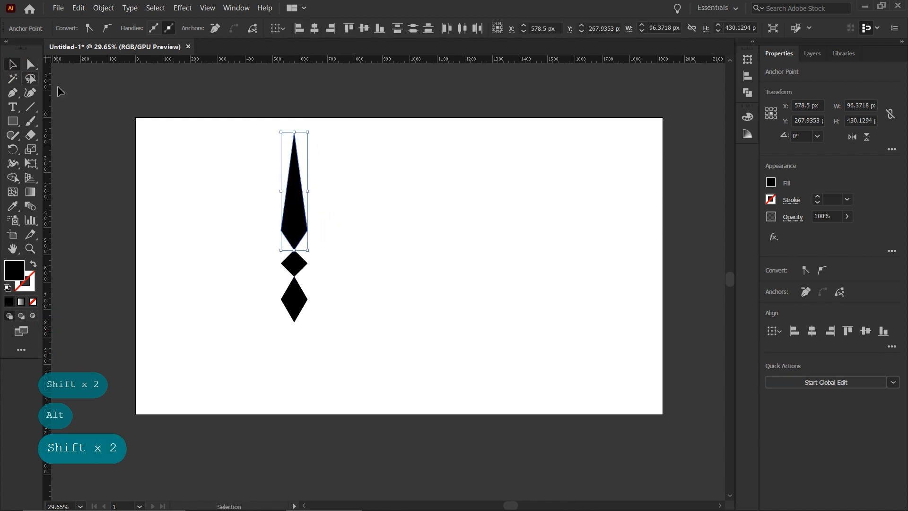
Pull the lowest diamond's bottom point straight down to a Y position of about 828 px
click(30, 64)
click(264, 297)
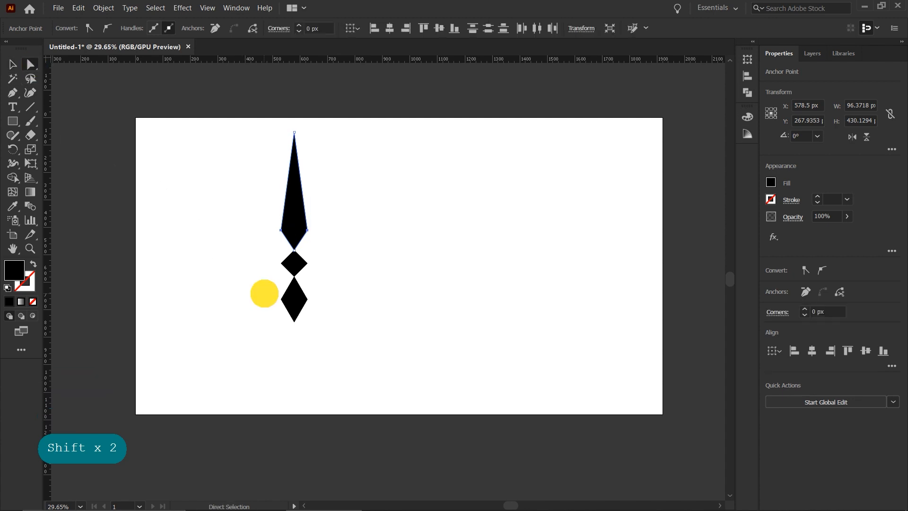
click(294, 323)
mouse_move(294, 326)
mouse_down()
mouse_move(295, 357)
mouse_move(296, 340)
mouse_up()
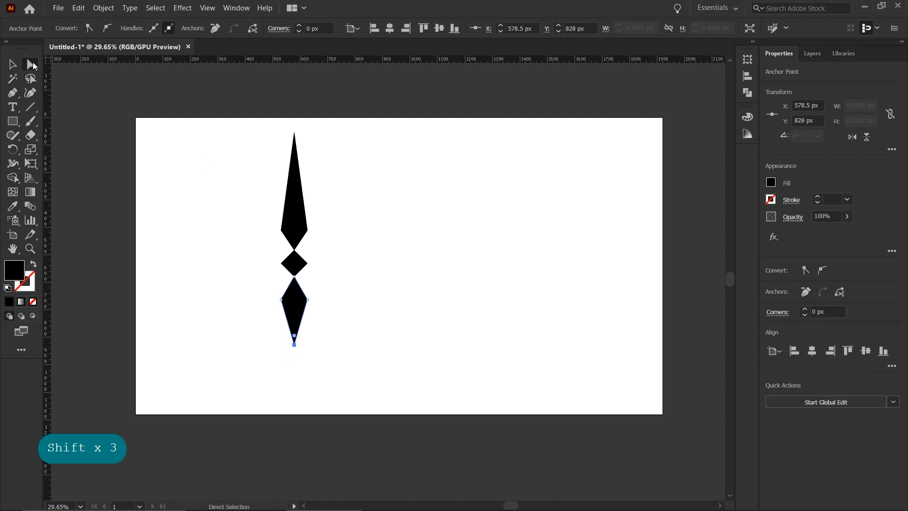
Duplicate the three-shape column horizontally so that two identical columns touch side by side
click(12, 64)
click(269, 253)
click(297, 308)
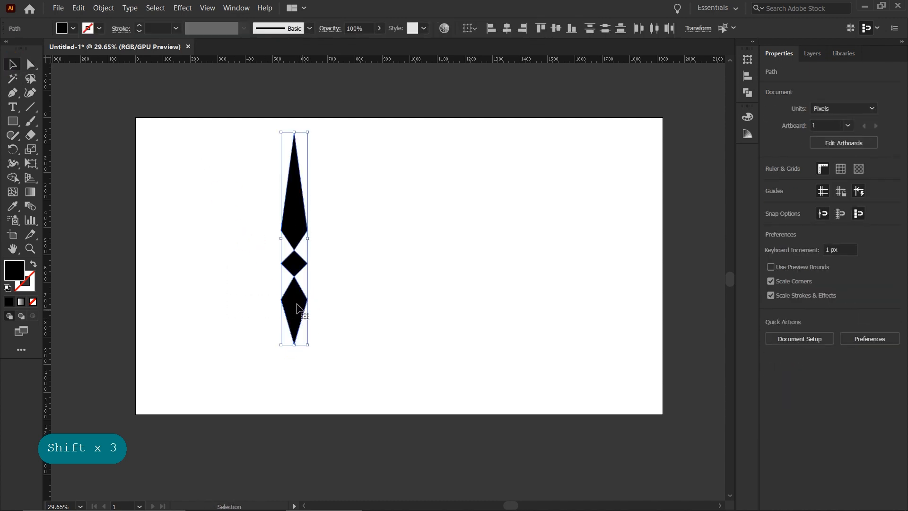
drag(296, 308, 265, 303)
click(315, 227)
Scale down the height of the right column's spike from the top, keeping its bottom point in place
click(266, 222)
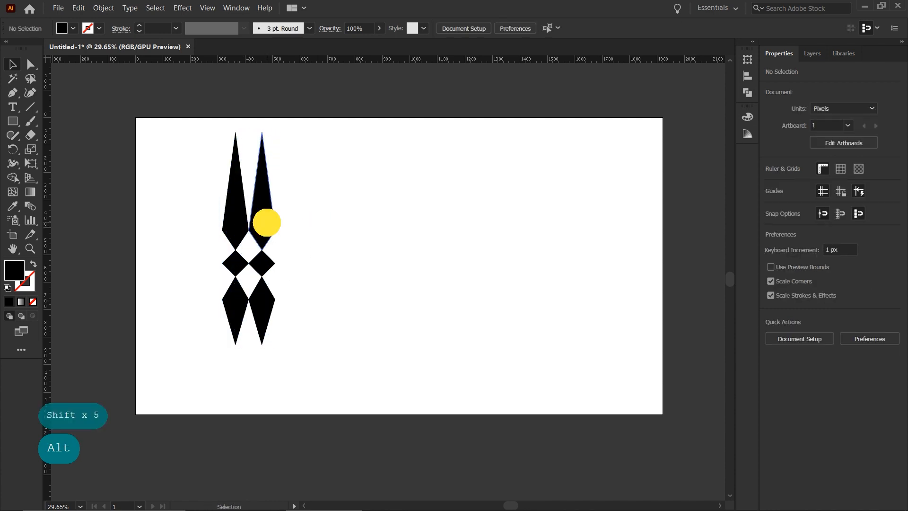
drag(262, 133, 265, 164)
click(279, 245)
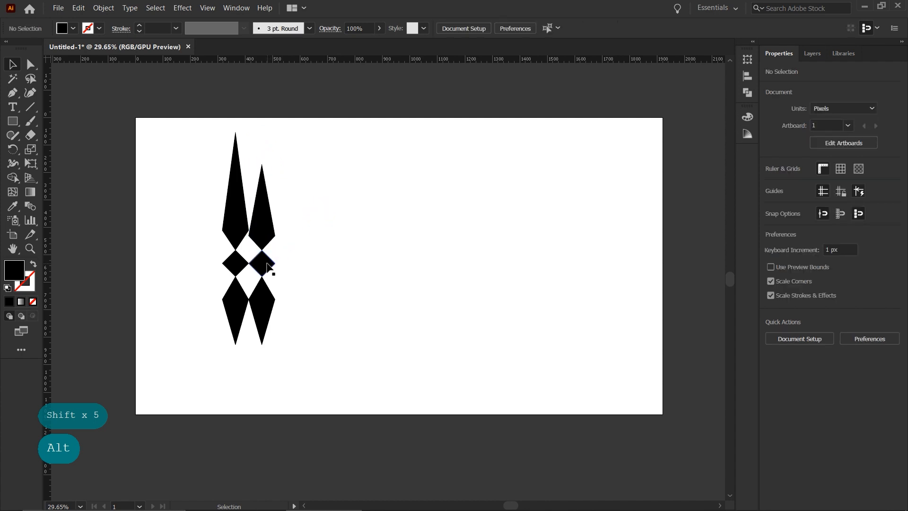
Copy the right column's small diamond above its spike, level with the left spike's tip, and stretch the spike up to meet it
drag(267, 267, 262, 154)
click(272, 191)
click(265, 194)
click(306, 237)
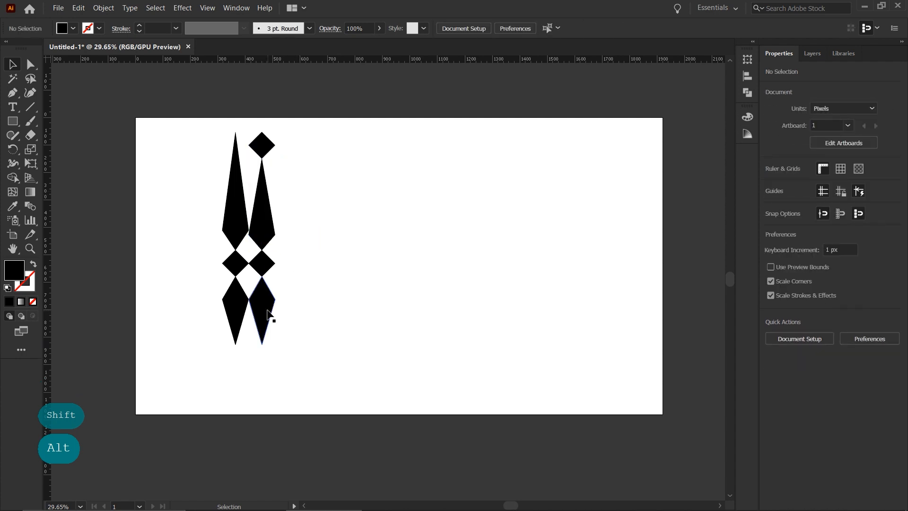
Narrow the whole right column to half its width, about 48 px, keeping its left edge against the left column
drag(312, 335, 262, 143)
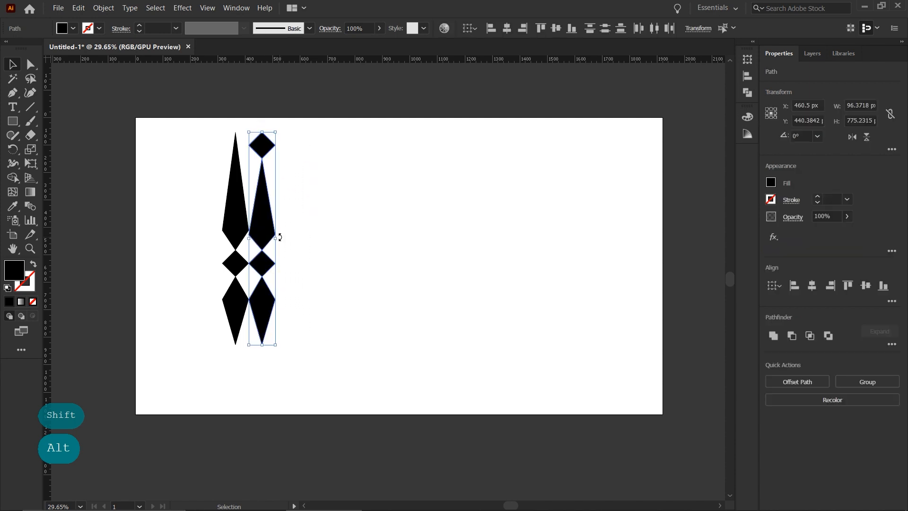
drag(275, 238, 261, 237)
click(312, 249)
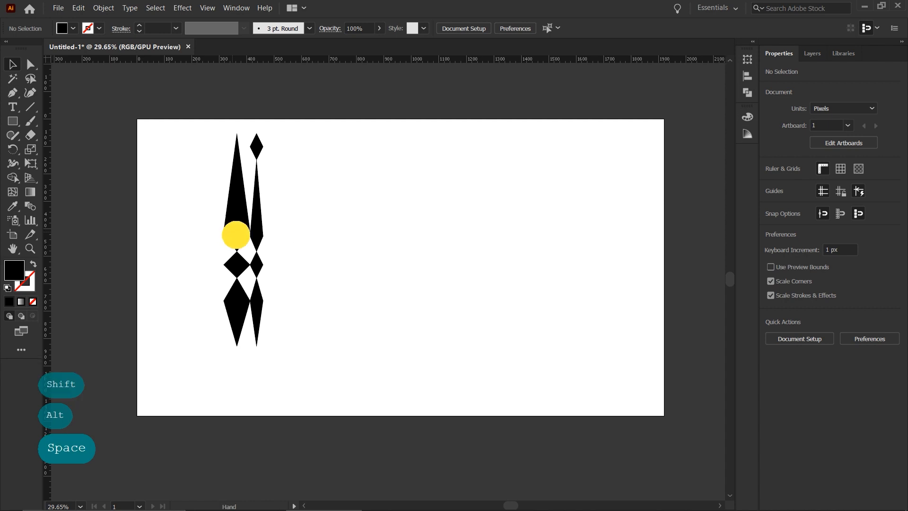
Raise the narrow spike's two side points so they align with the wide spike's side corner
drag(233, 233, 350, 304)
key(ctrl)
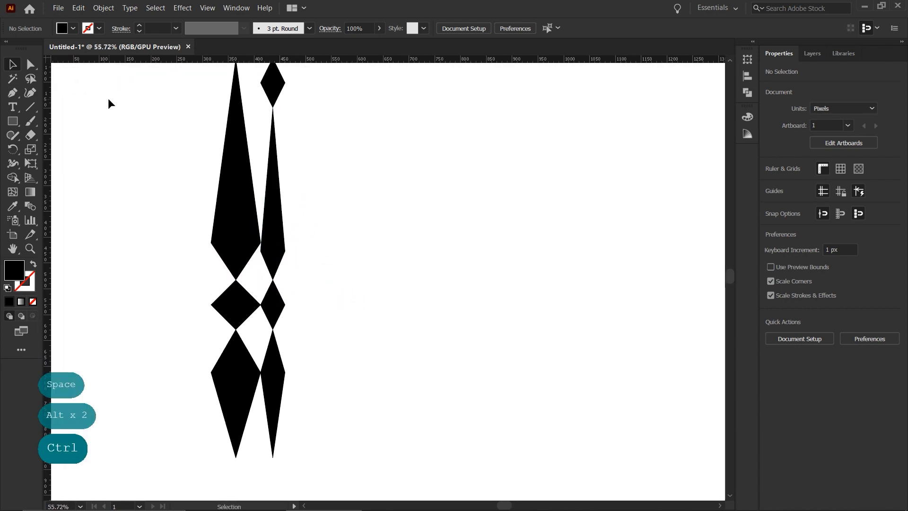
click(31, 68)
drag(311, 260, 261, 242)
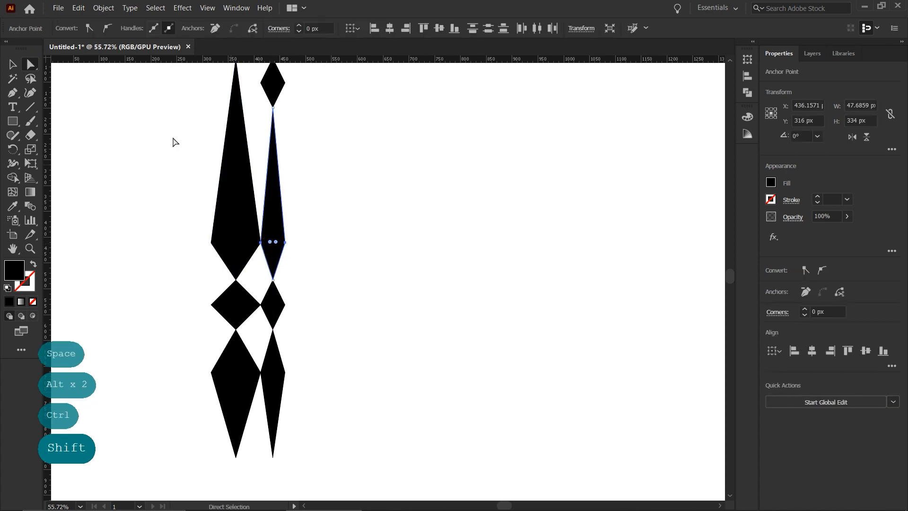
click(15, 66)
click(120, 174)
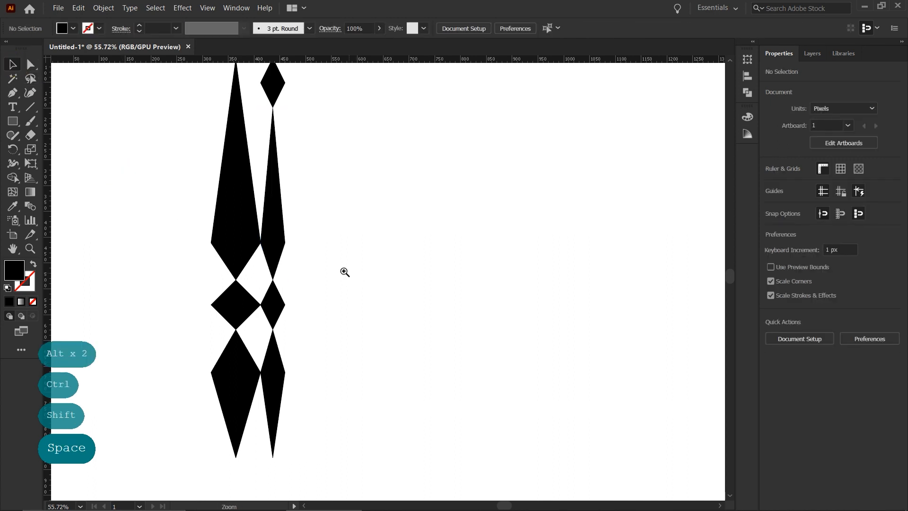
Select both columns of diamonds and group them into one motif
drag(343, 271, 256, 279)
drag(336, 310, 312, 287)
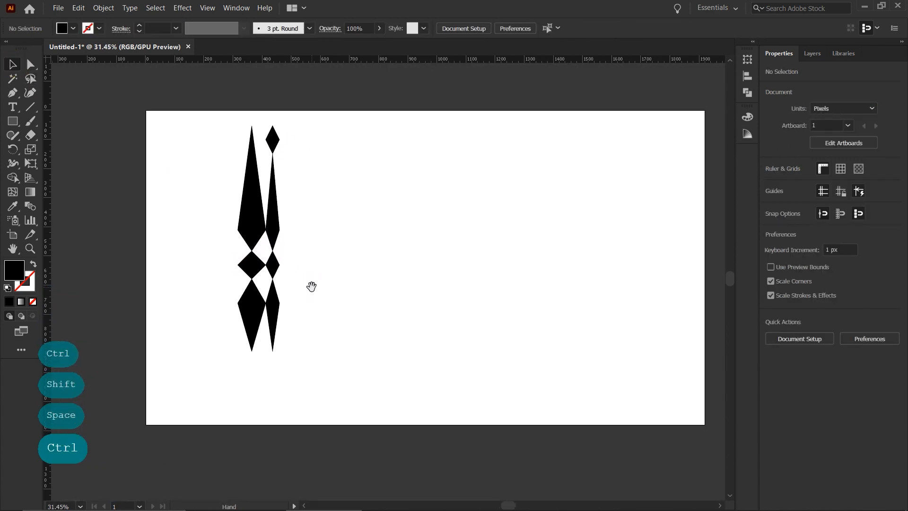
drag(339, 357, 207, 123)
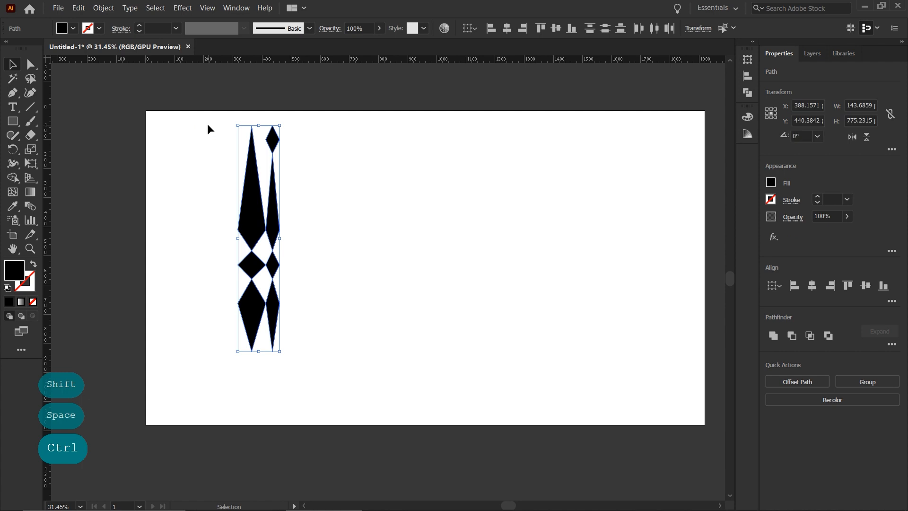
click(103, 8)
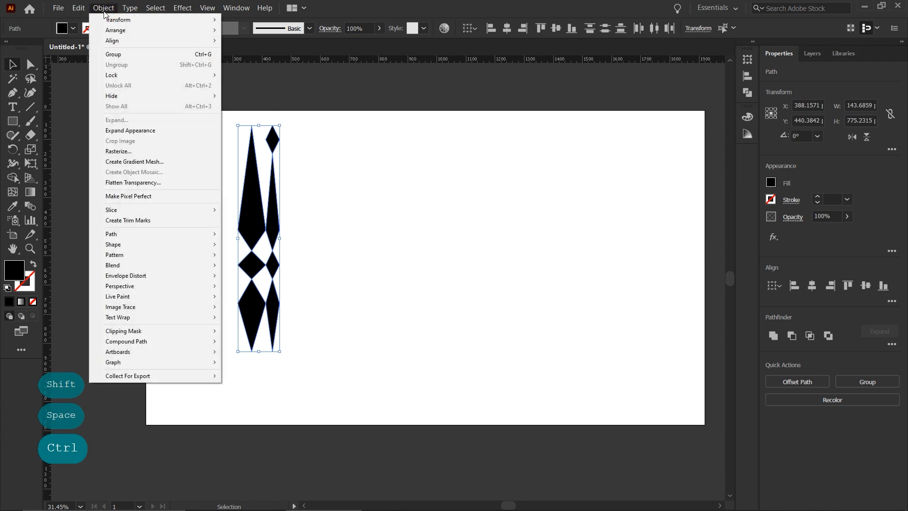
click(110, 55)
Scale the grouped motif down proportionally to about 111 × 597 px and deselect it
click(394, 231)
drag(349, 220, 311, 211)
drag(295, 230, 264, 255)
click(307, 261)
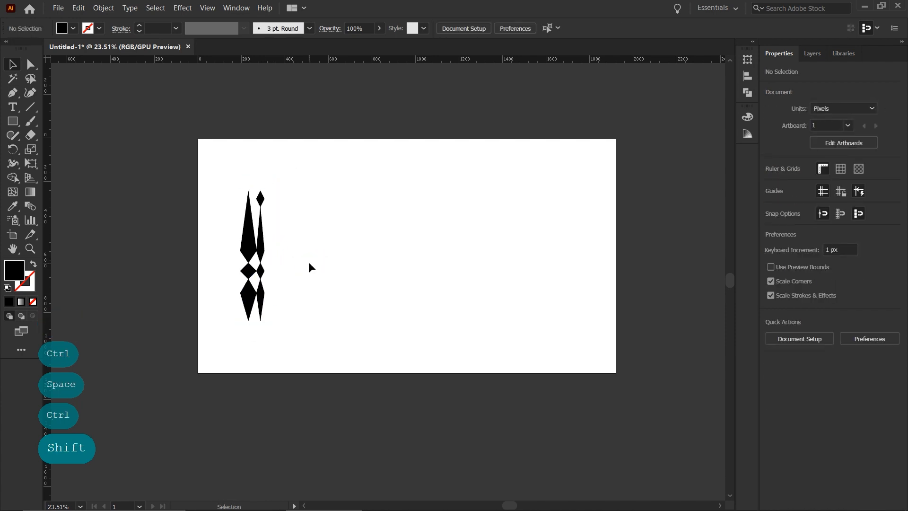
Show the Brushes panel and place it over the upper right area of the artboard
click(234, 9)
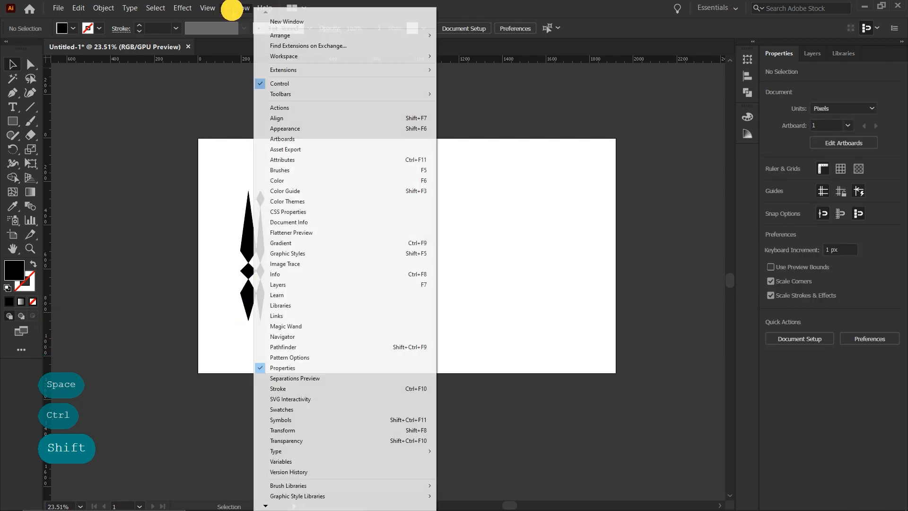
click(292, 169)
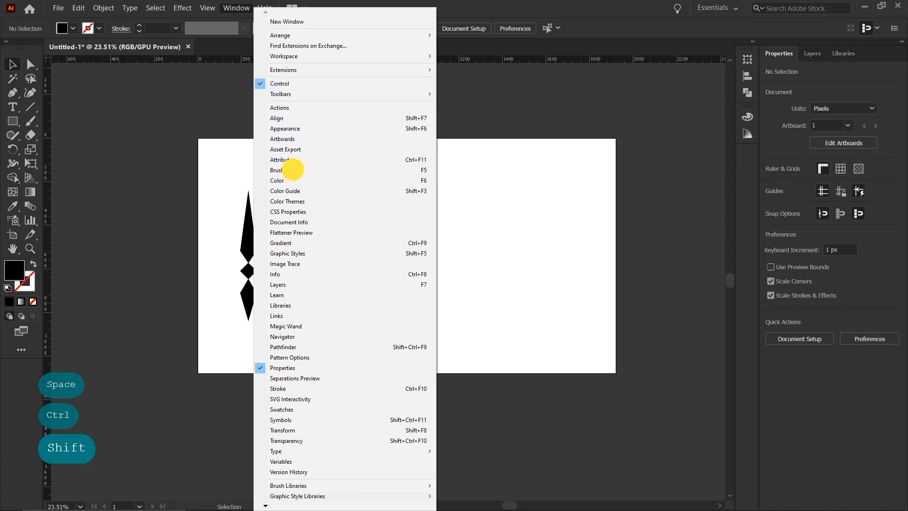
drag(607, 115, 669, 77)
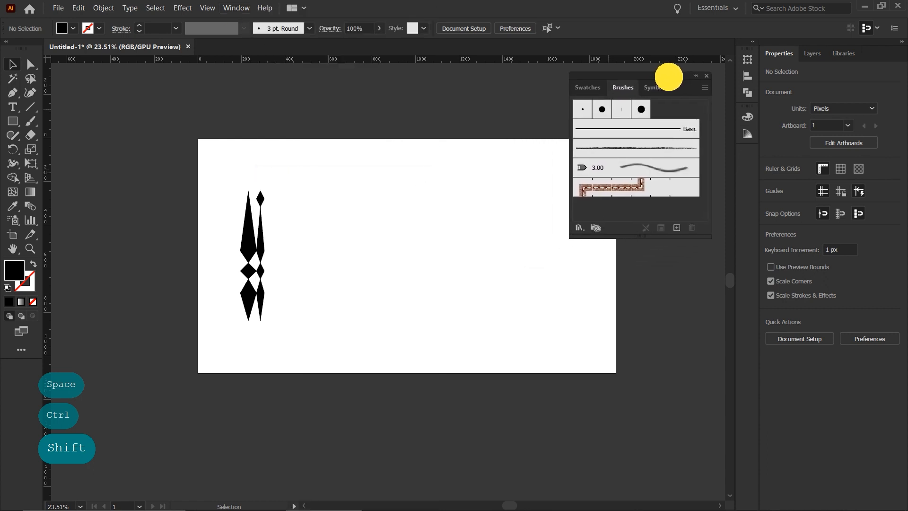
Start a new pattern brush from the grouped diamond-and-spike motif
ctrl+shift+click(261, 244)
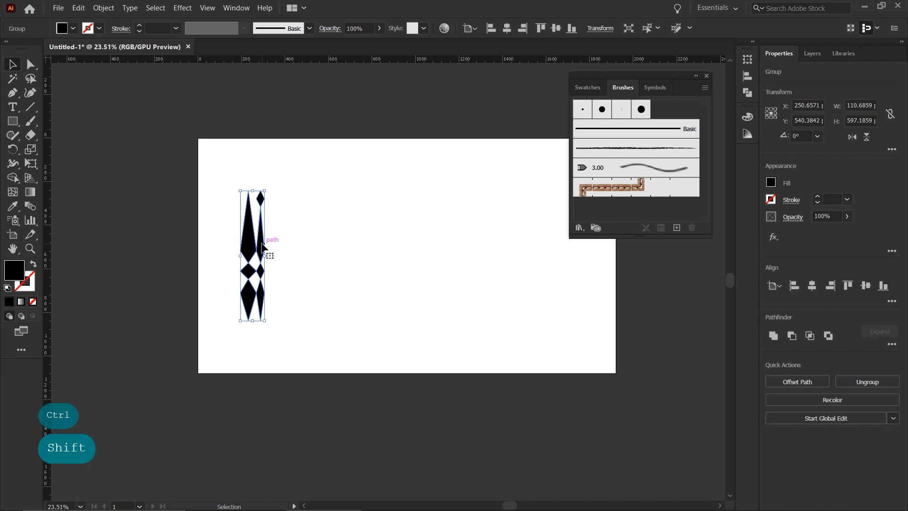
click(678, 229)
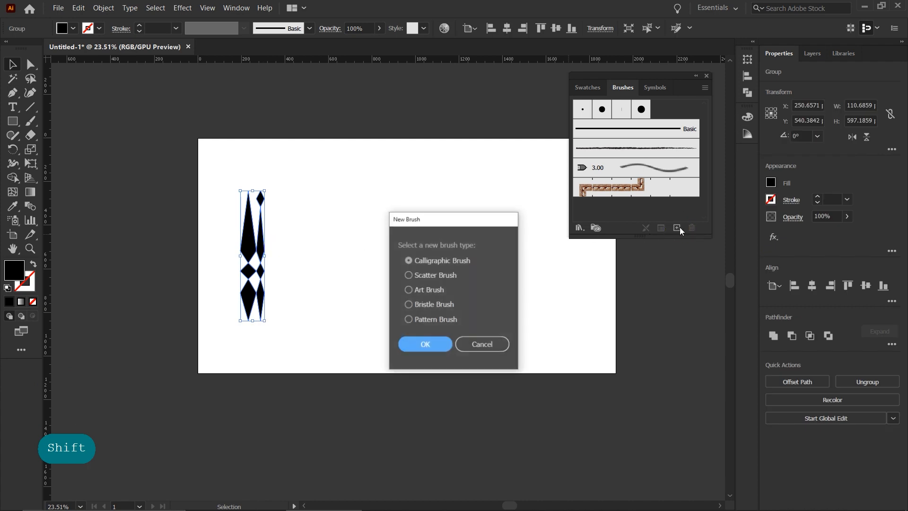
drag(458, 216, 407, 142)
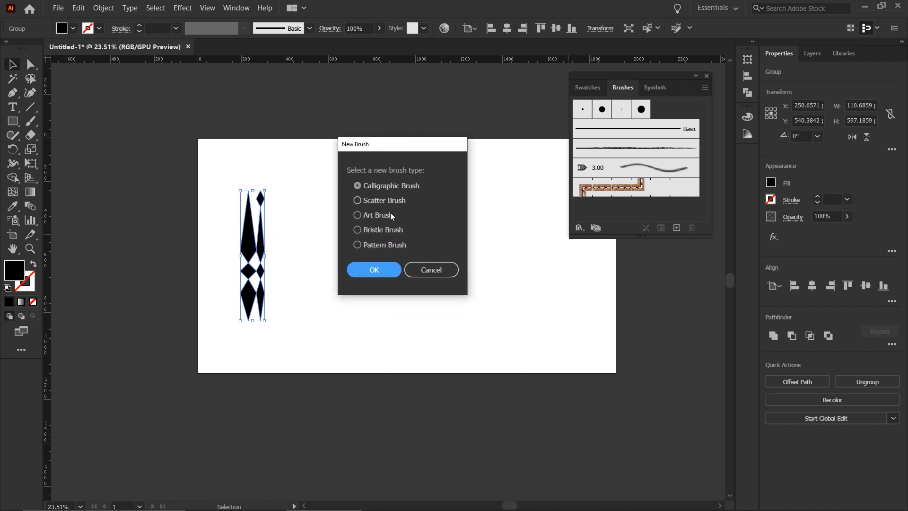
click(374, 243)
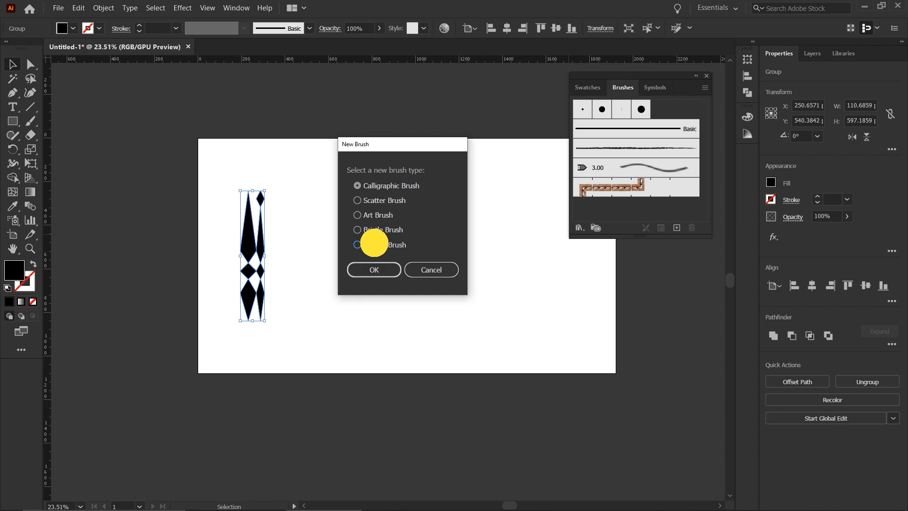
click(374, 270)
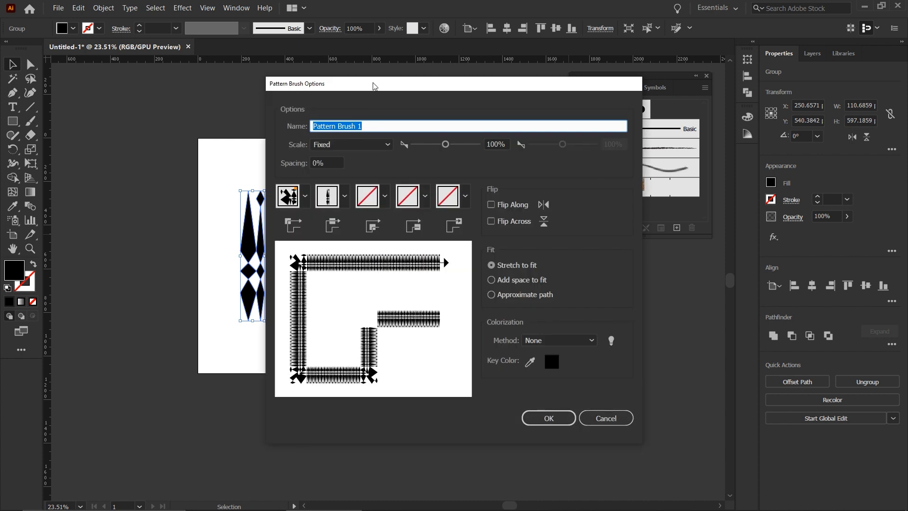
Set the brush's outer and inner corner tiles to Auto-Between and its side tile to Original
drag(374, 86, 407, 76)
click(340, 189)
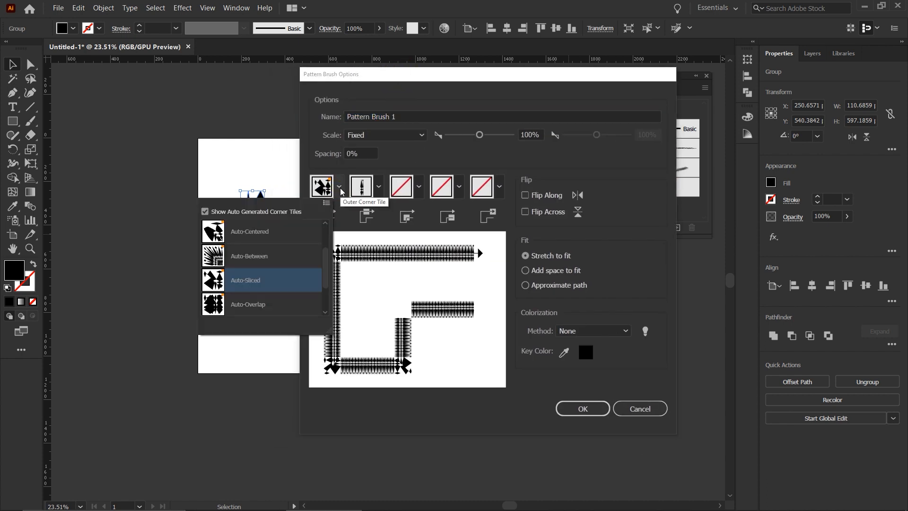
click(278, 261)
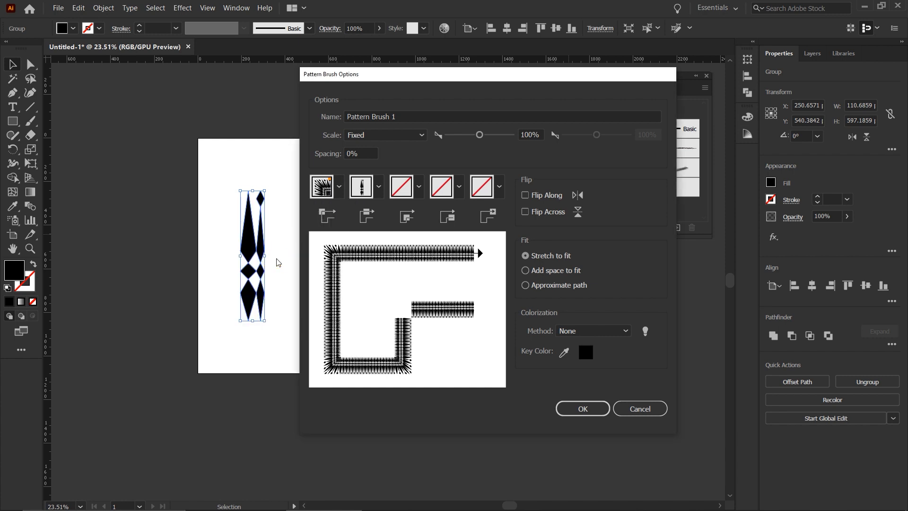
click(379, 188)
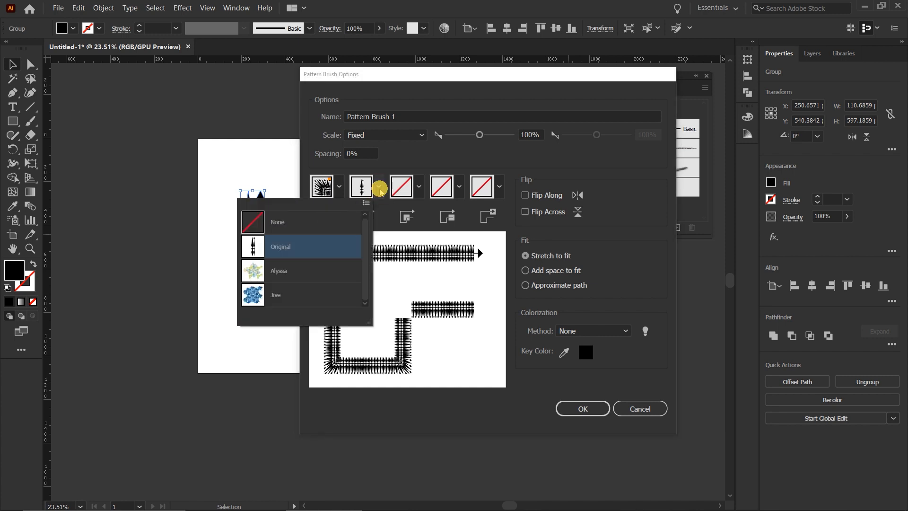
click(326, 250)
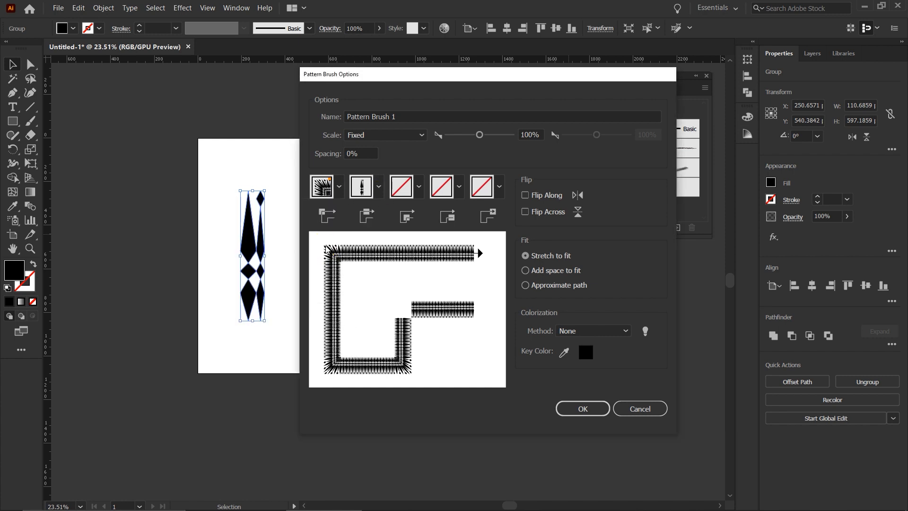
click(420, 188)
click(357, 306)
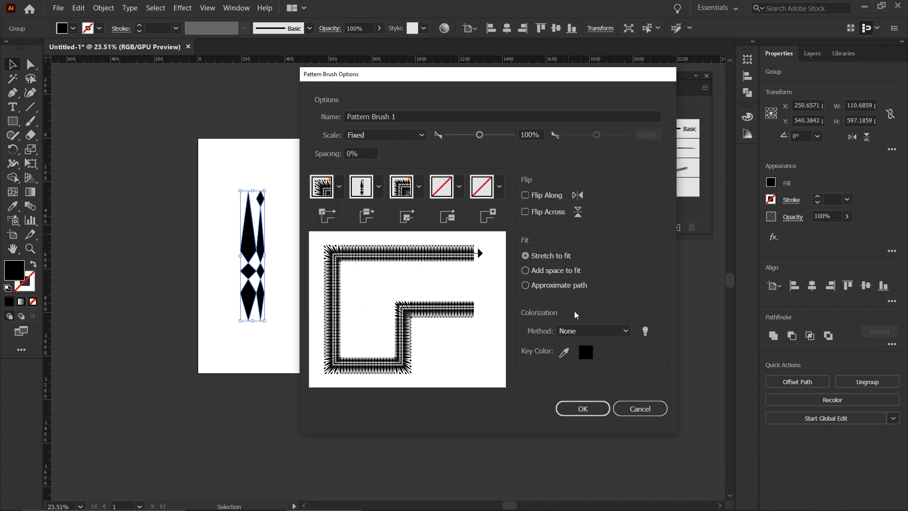
Create the brush with the Tints colorization method and lengthen the Brushes panel
click(578, 331)
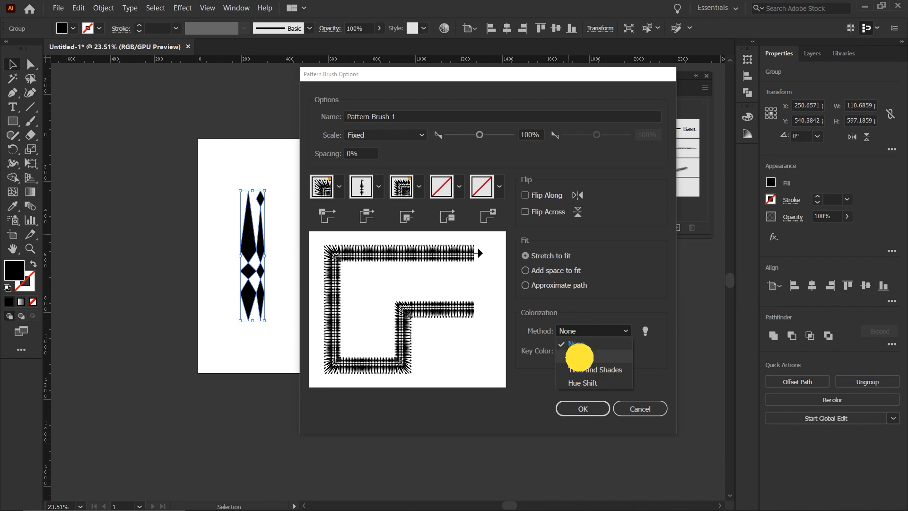
click(580, 357)
click(588, 409)
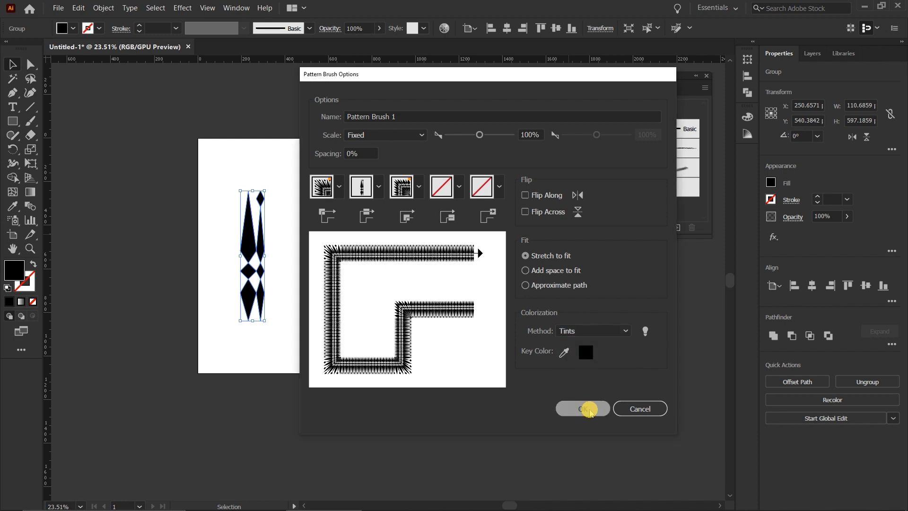
drag(475, 212, 410, 200)
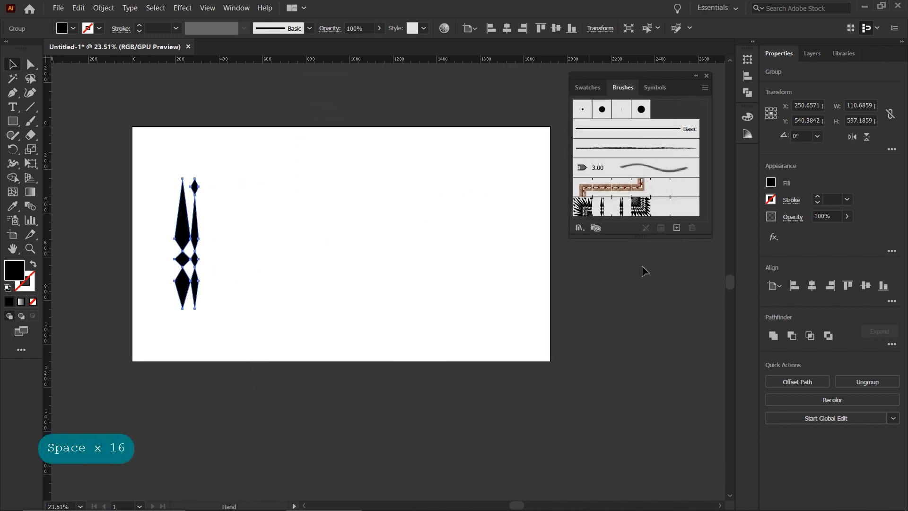
drag(640, 260, 642, 319)
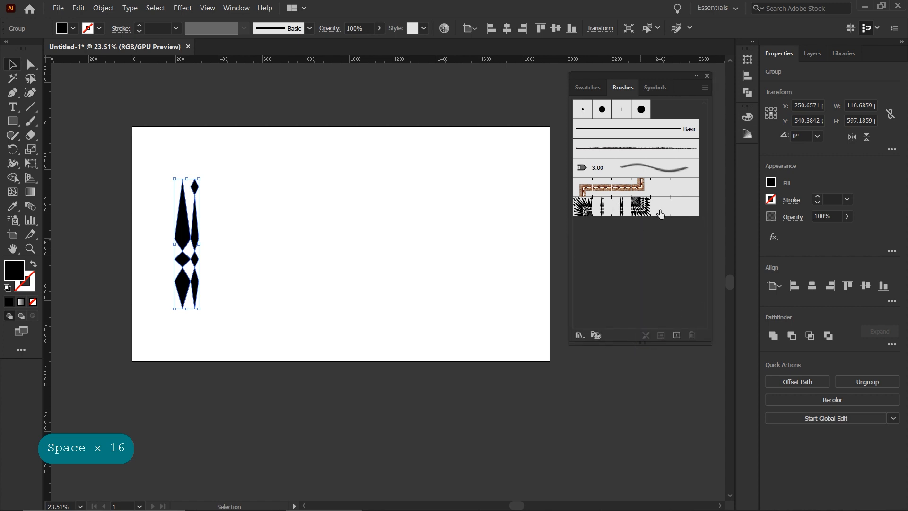
Draw a circle about 554 px in diameter on the artboard's right half, with no fill and a black stroke
click(354, 201)
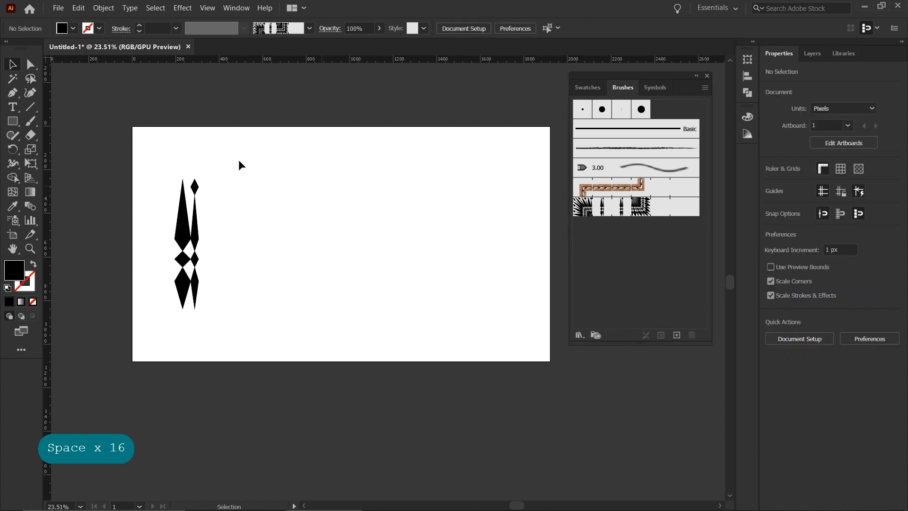
drag(12, 119, 52, 149)
drag(338, 164, 451, 285)
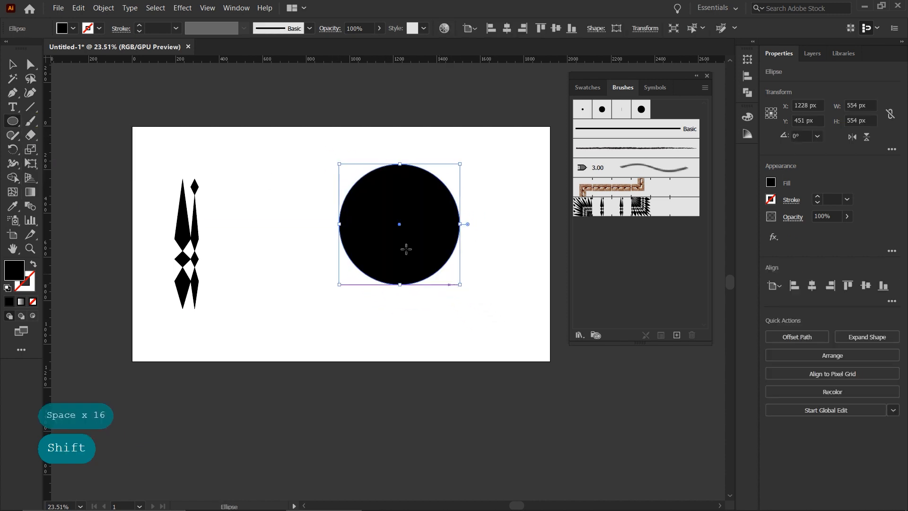
click(12, 64)
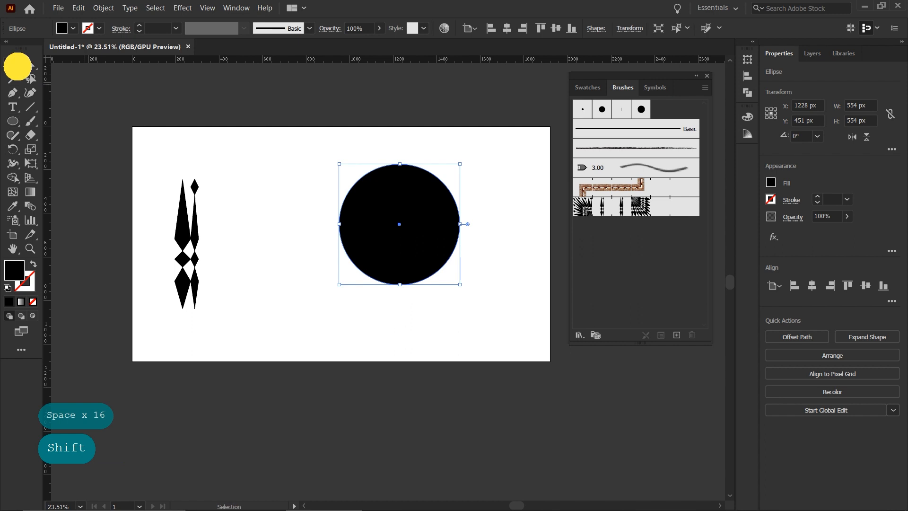
click(34, 265)
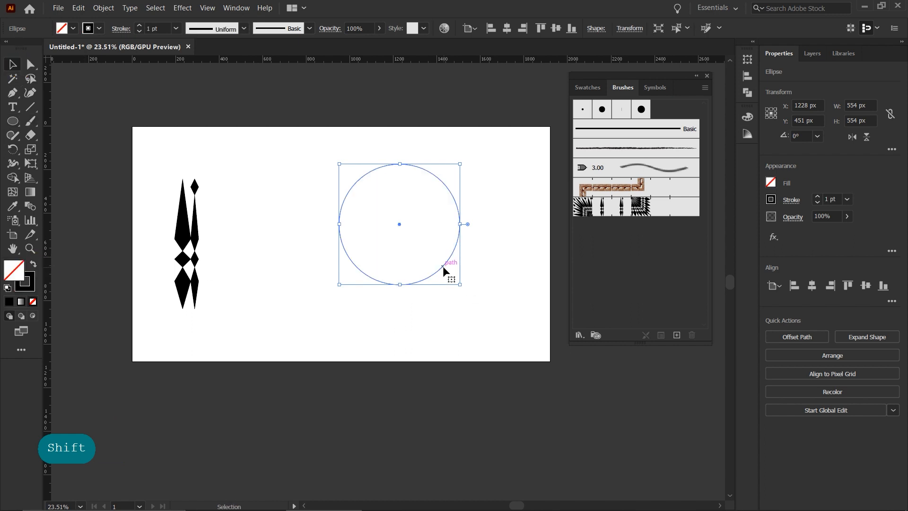
mouse_move(443, 266)
mouse_down()
mouse_move(472, 300)
mouse_move(489, 283)
mouse_up()
Apply the new motif pattern brush to the circle and set its stroke weight to 0.5 pt
click(610, 204)
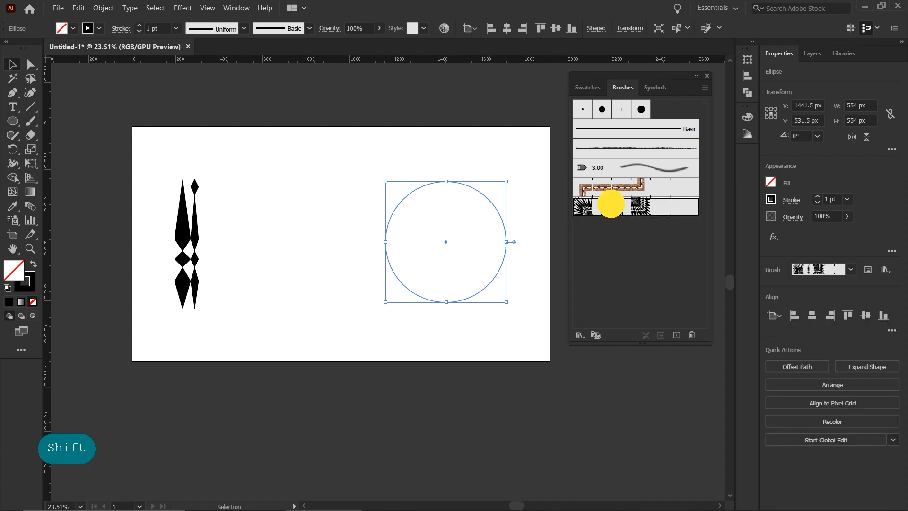
click(138, 32)
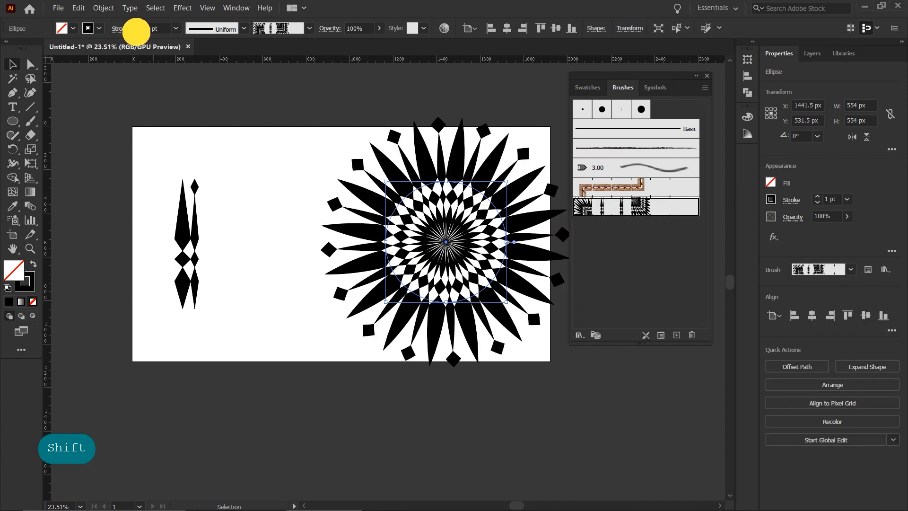
click(138, 31)
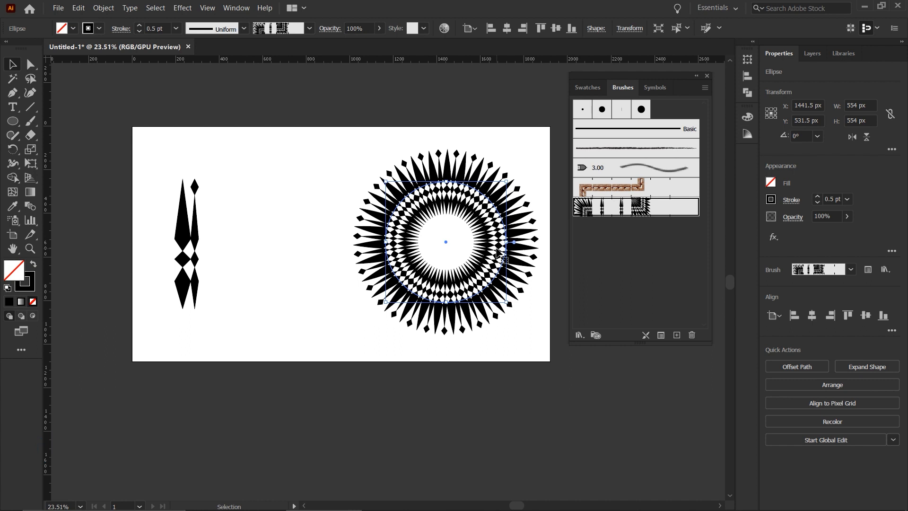
Move the brushed circle slightly inward to about X 1335.5 px and center it vertically on the artboard
drag(495, 245, 474, 259)
click(527, 283)
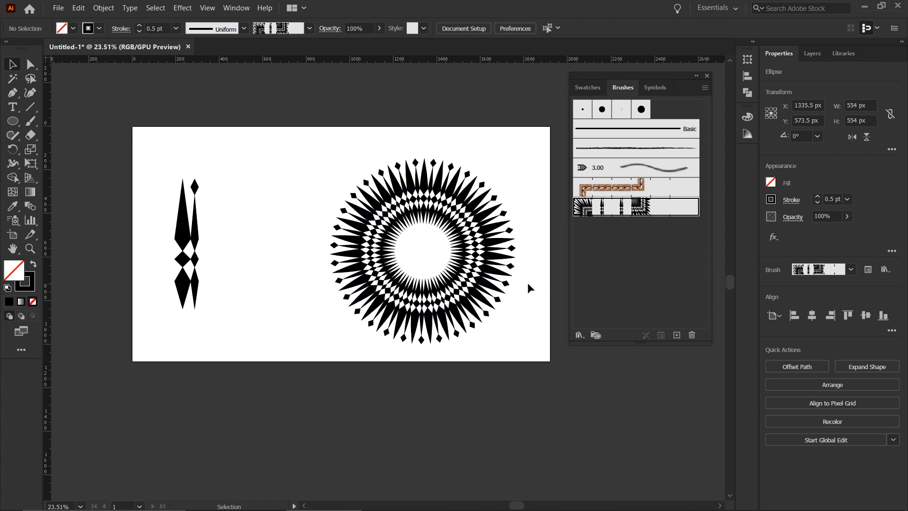
click(489, 280)
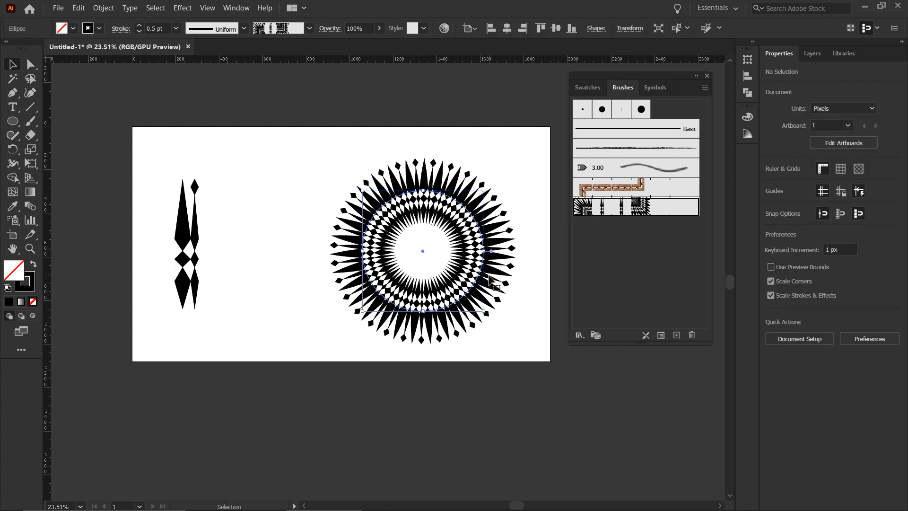
click(892, 331)
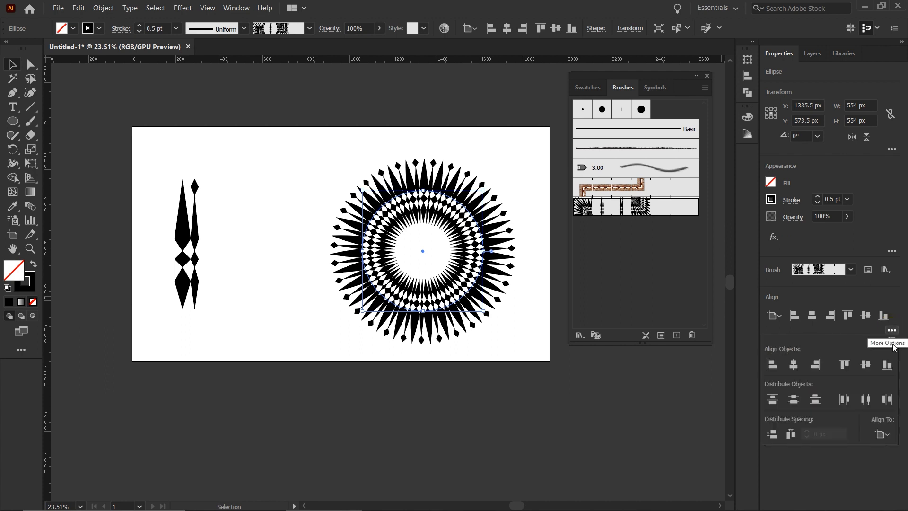
click(864, 365)
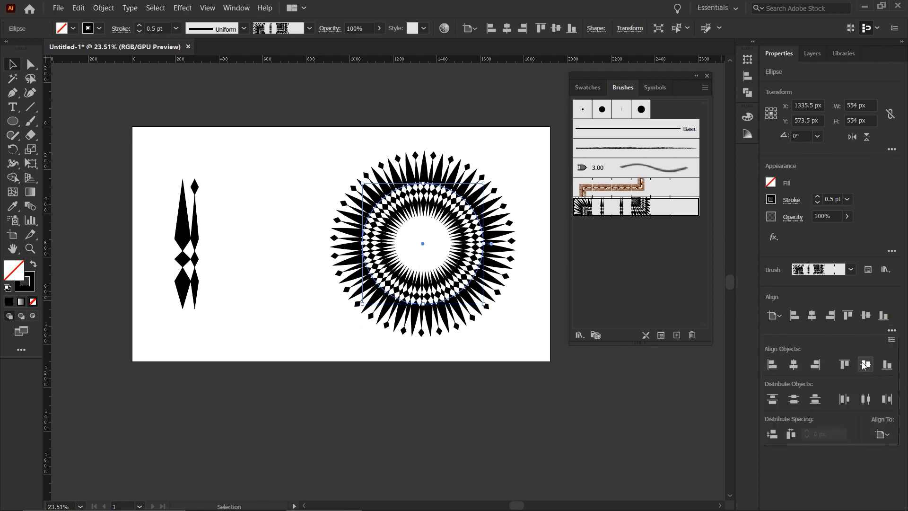
Scale the brushed circle proportionally about its center, up to about 652 px and back down to about 560 px
drag(541, 280, 511, 269)
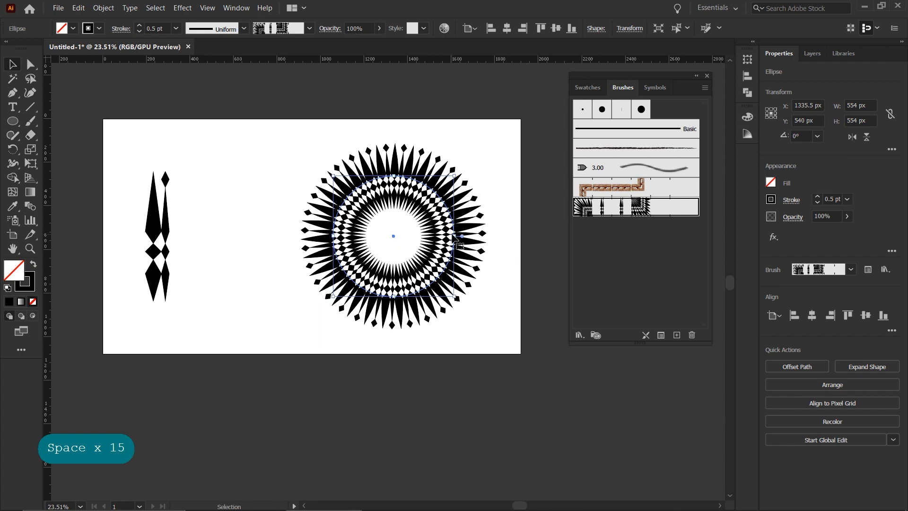
drag(457, 238, 468, 239)
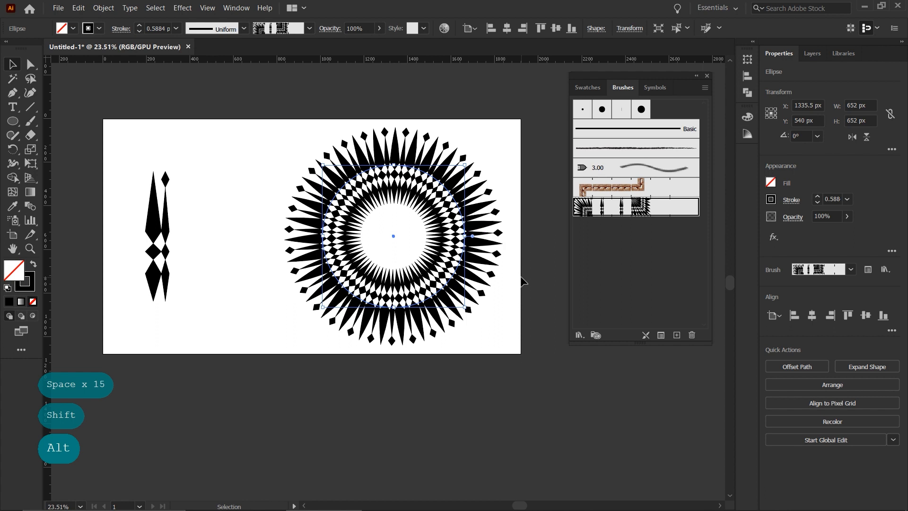
click(525, 281)
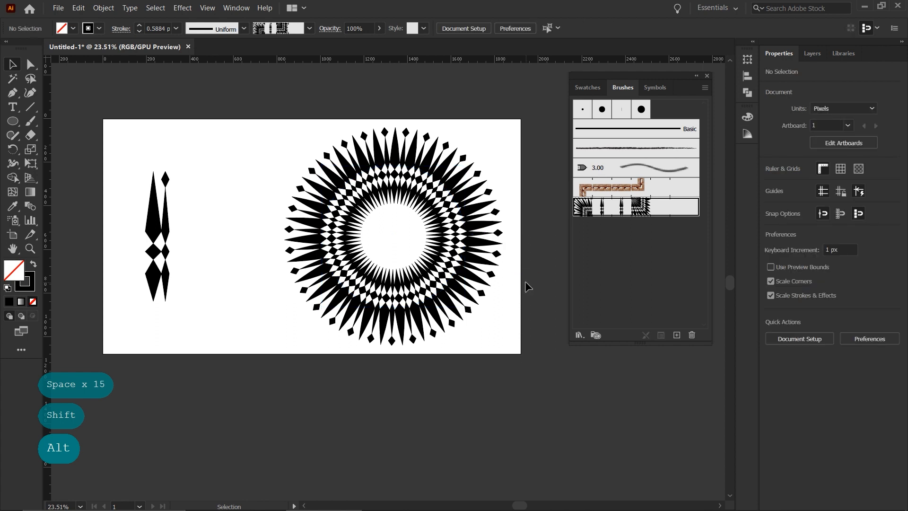
click(429, 233)
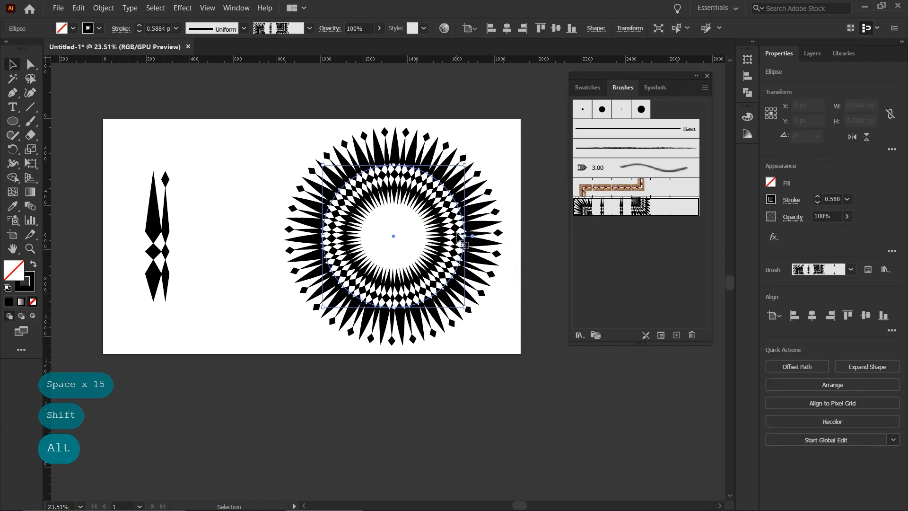
drag(466, 238, 454, 239)
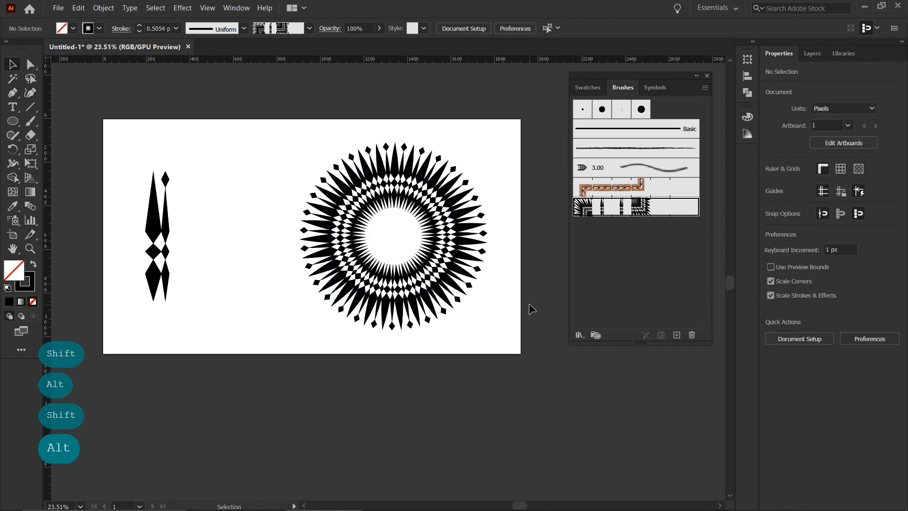
Recolor the brushed circle's stroke red (#FF171D), then collapse the Color panel and shift the Brushes panel slightly
click(422, 228)
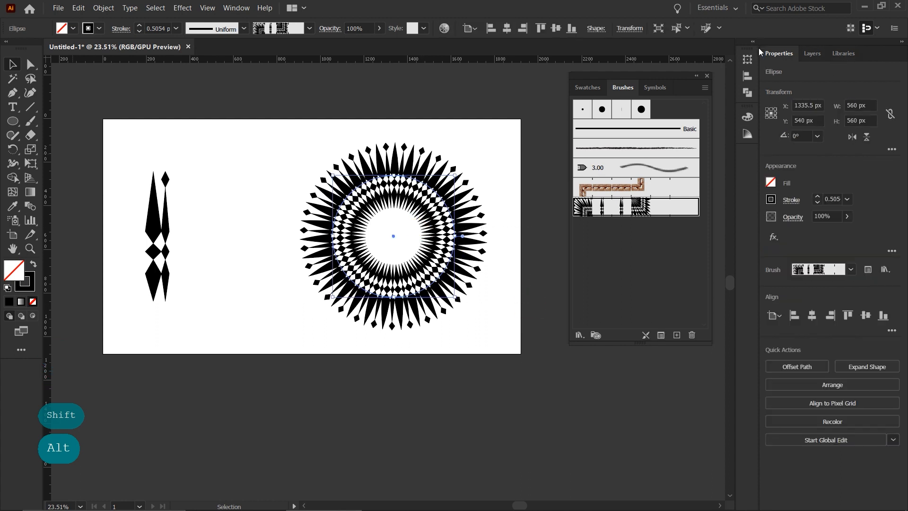
click(747, 117)
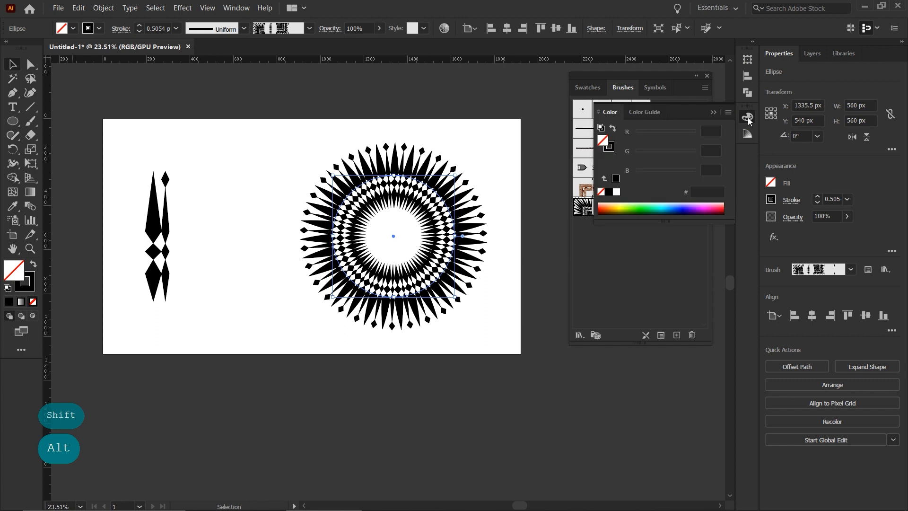
click(610, 148)
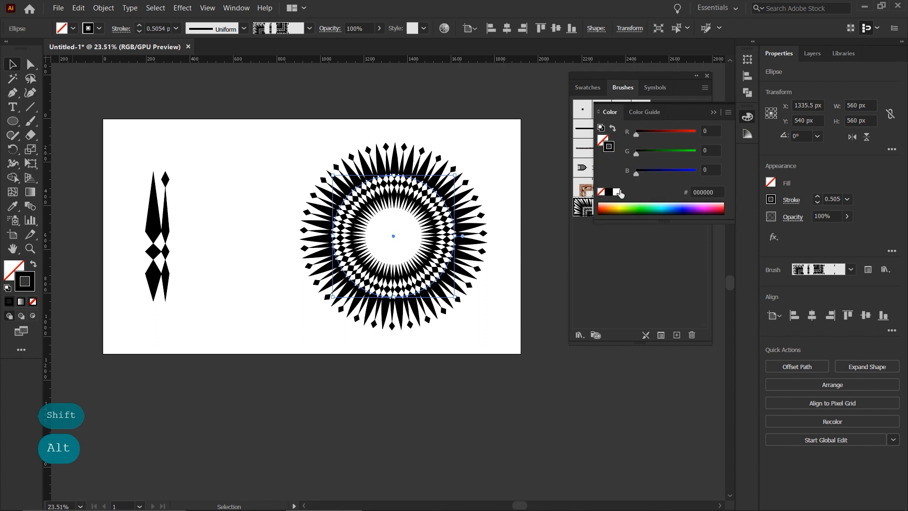
click(722, 207)
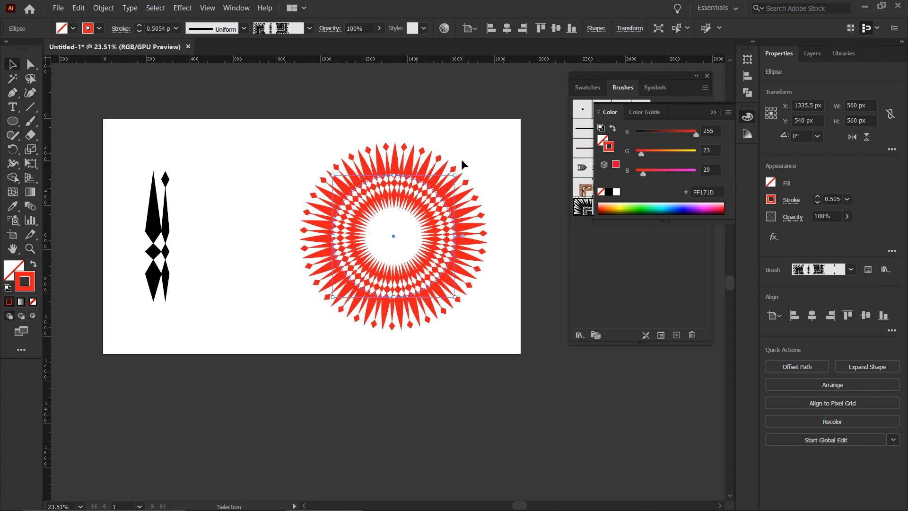
click(290, 142)
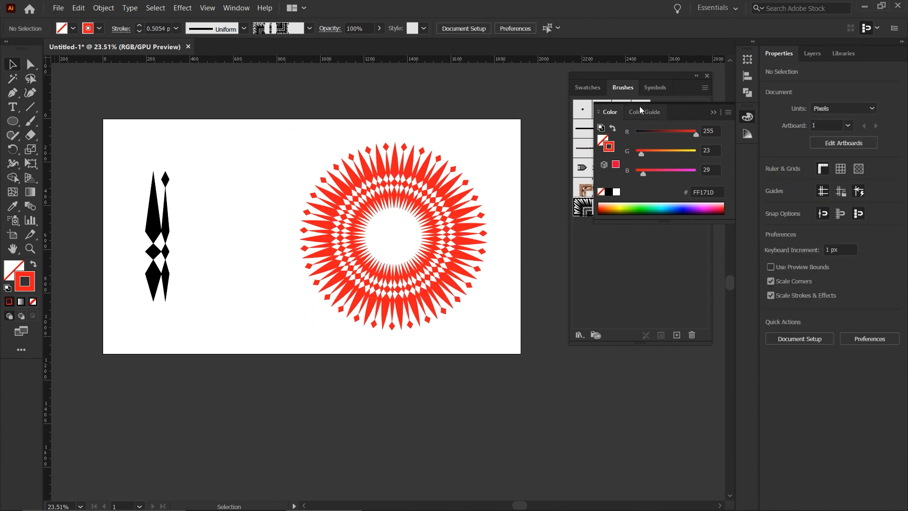
click(714, 112)
drag(675, 74, 681, 79)
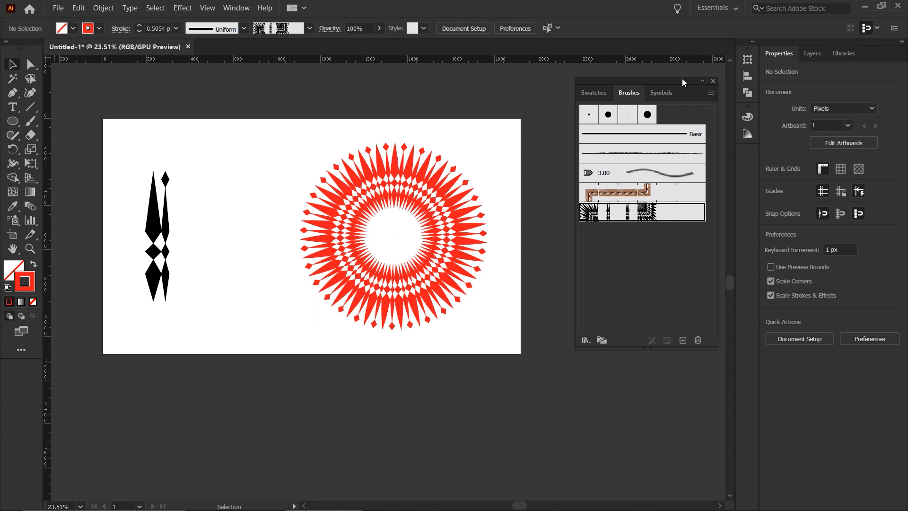